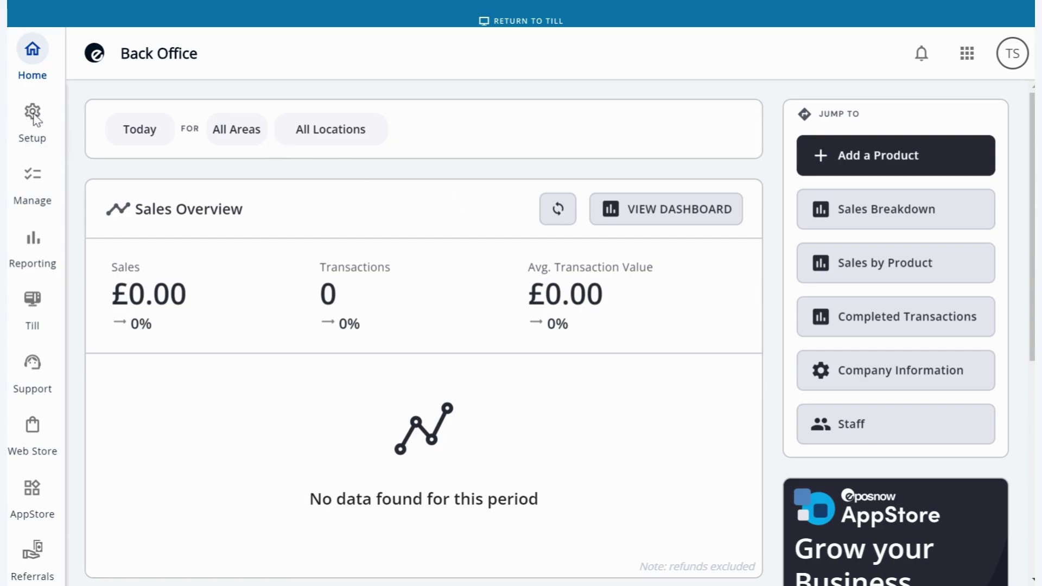
- Open the Epos Now location for editing from the location setup
left_click(33, 117)
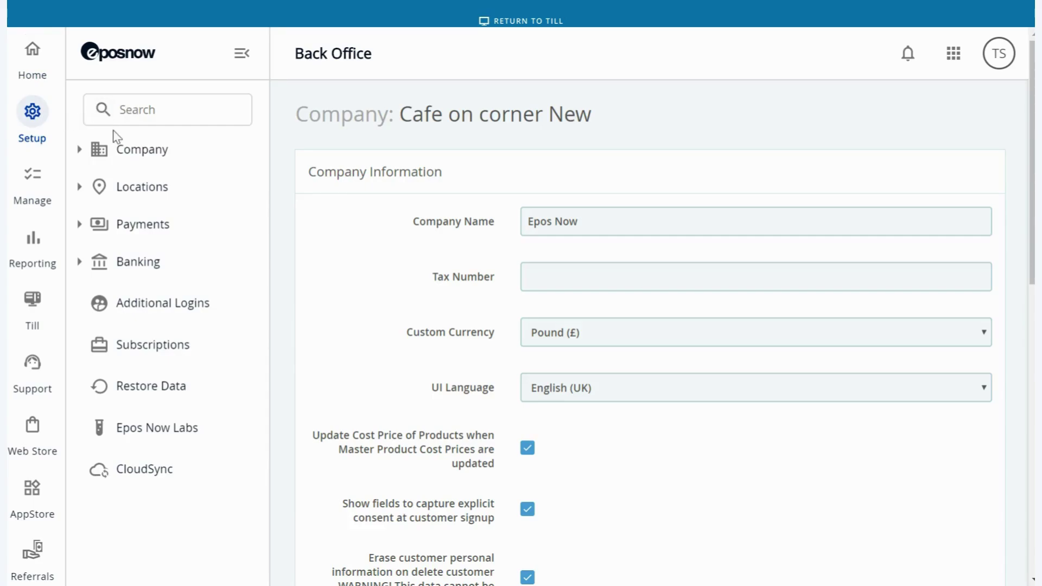
left_click(150, 191)
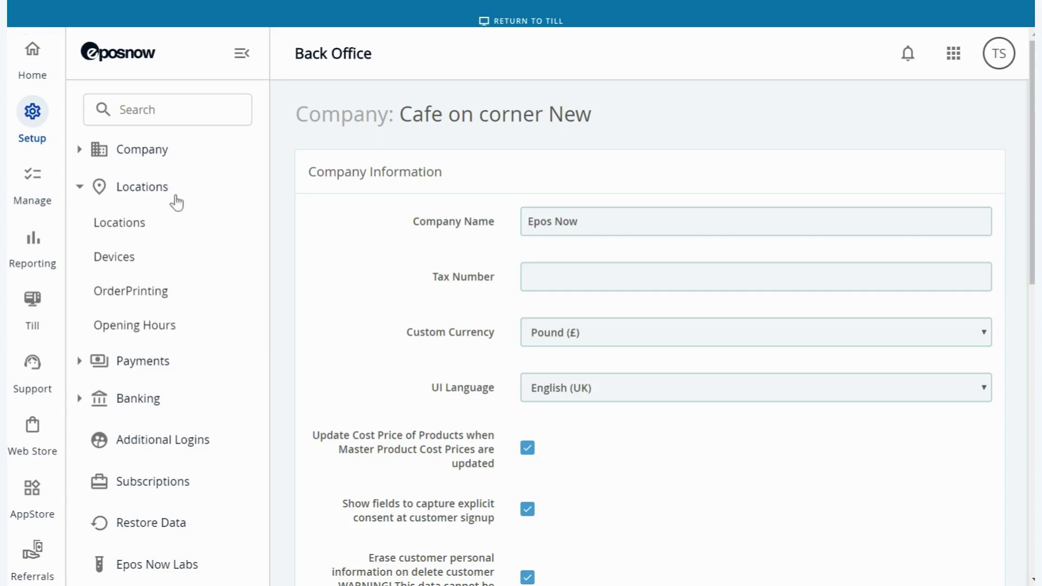
left_click(143, 222)
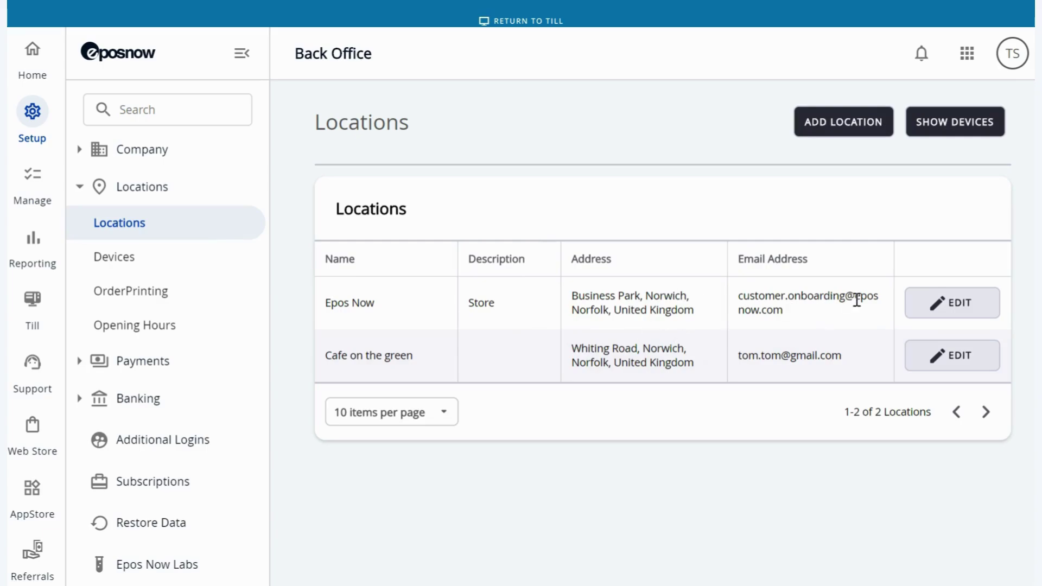
left_click(954, 308)
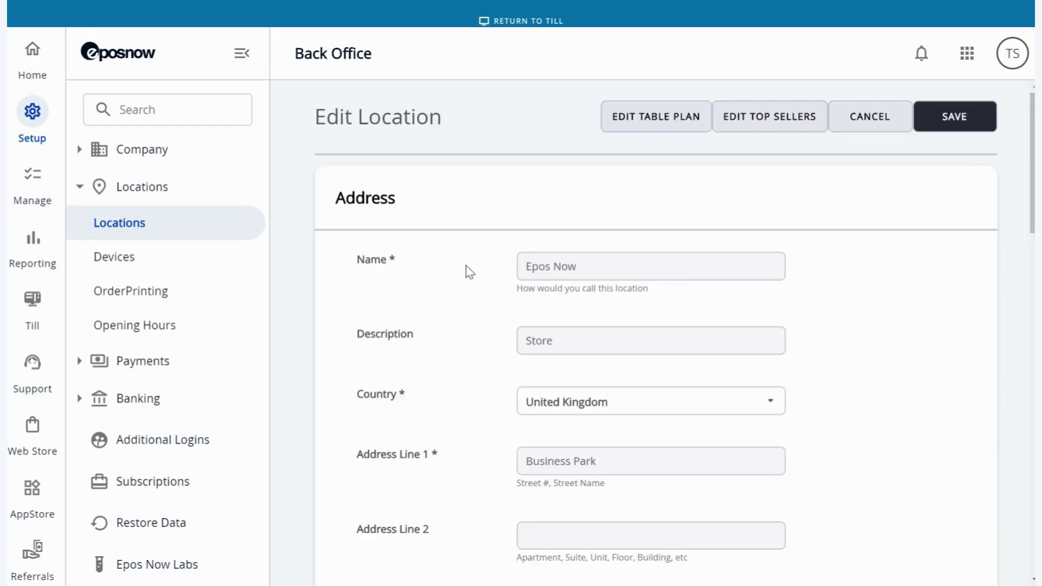
- Review the location's address and contact information
scroll(467, 271, "down", 2)
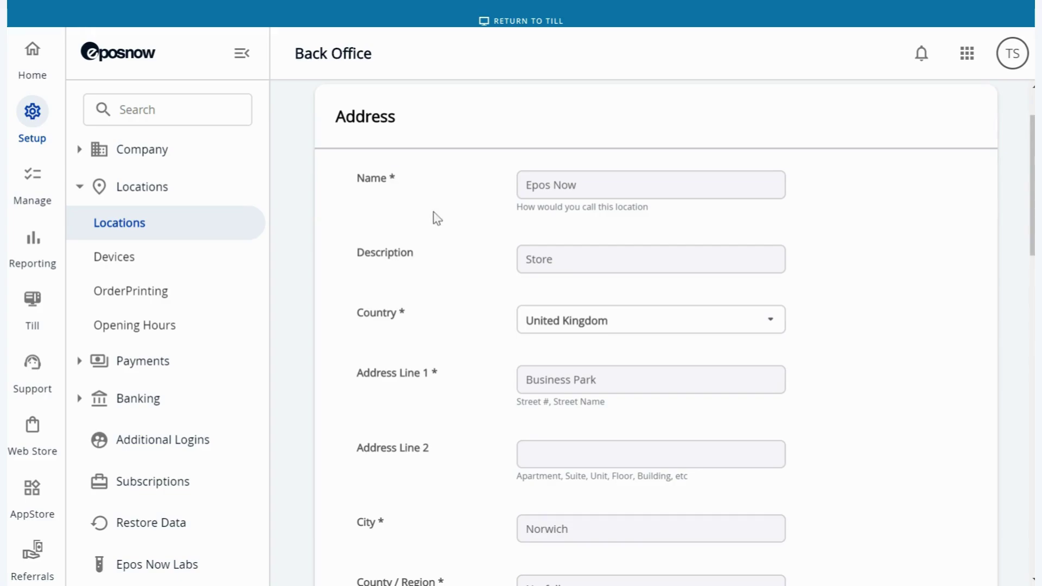
scroll(461, 366, "down", 3)
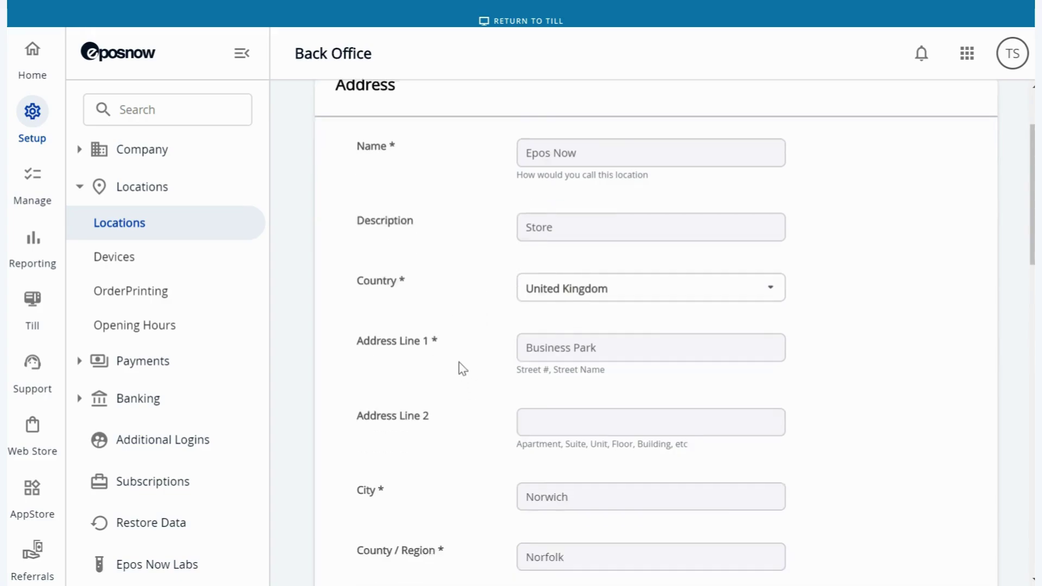
scroll(455, 344, "down", 1)
scroll(442, 272, "up", 6)
scroll(434, 261, "down", 3)
scroll(453, 272, "up", 3)
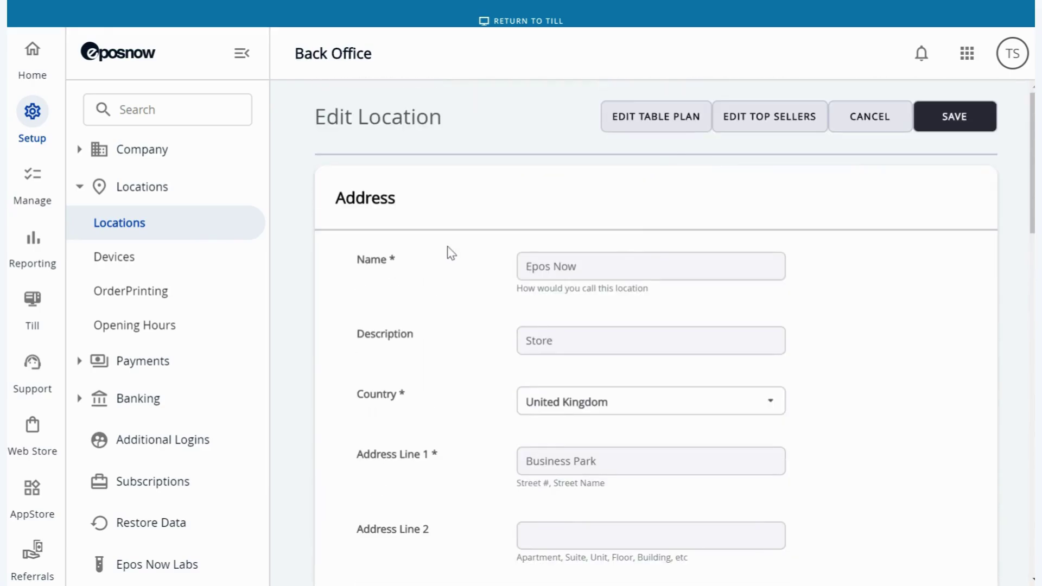
scroll(446, 271, "down", 2)
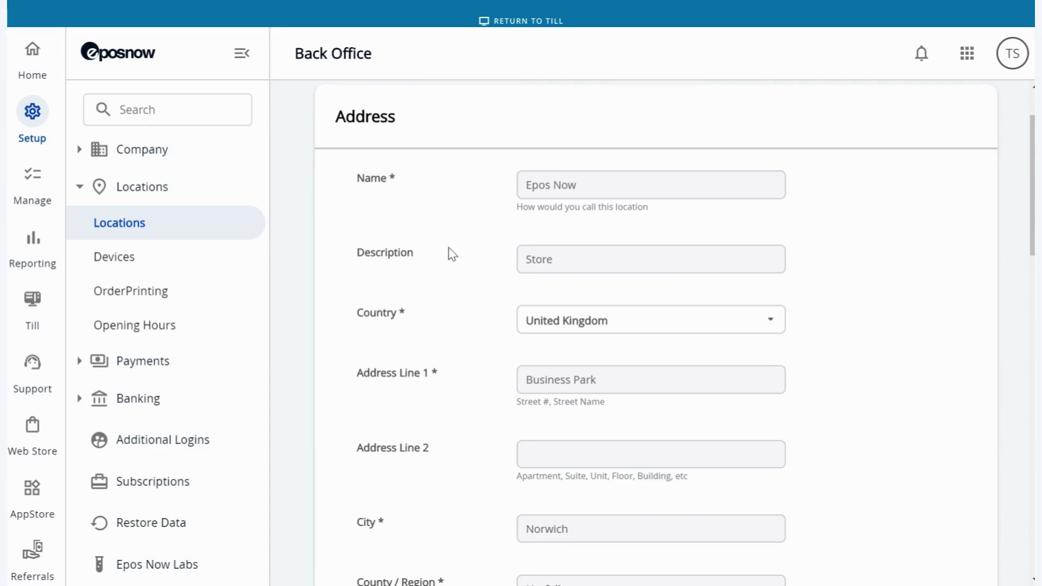
scroll(447, 243, "down", 3)
scroll(448, 242, "down", 4)
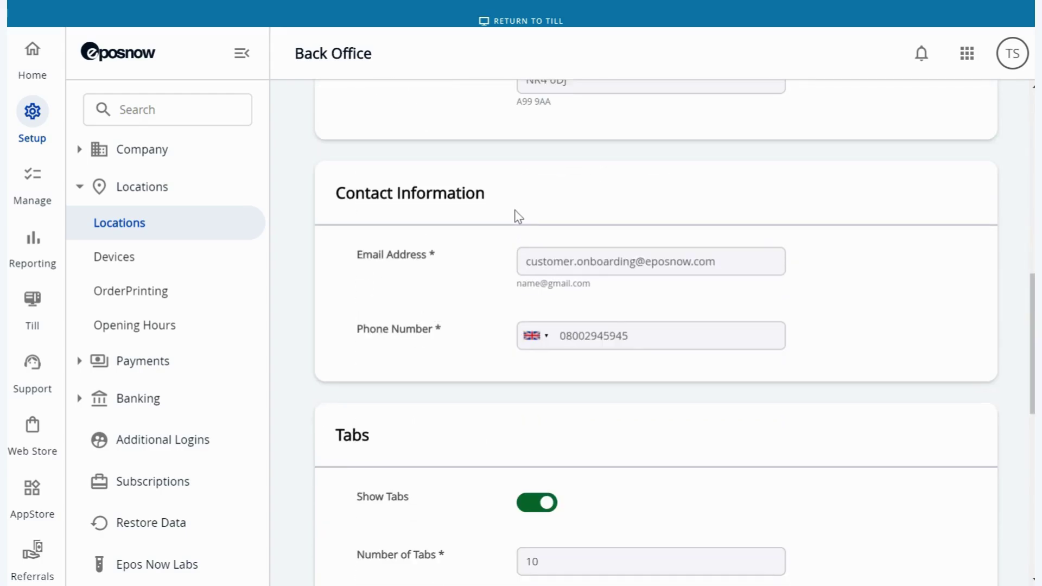
scroll(473, 179, "up", 3)
scroll(468, 191, "down", 4)
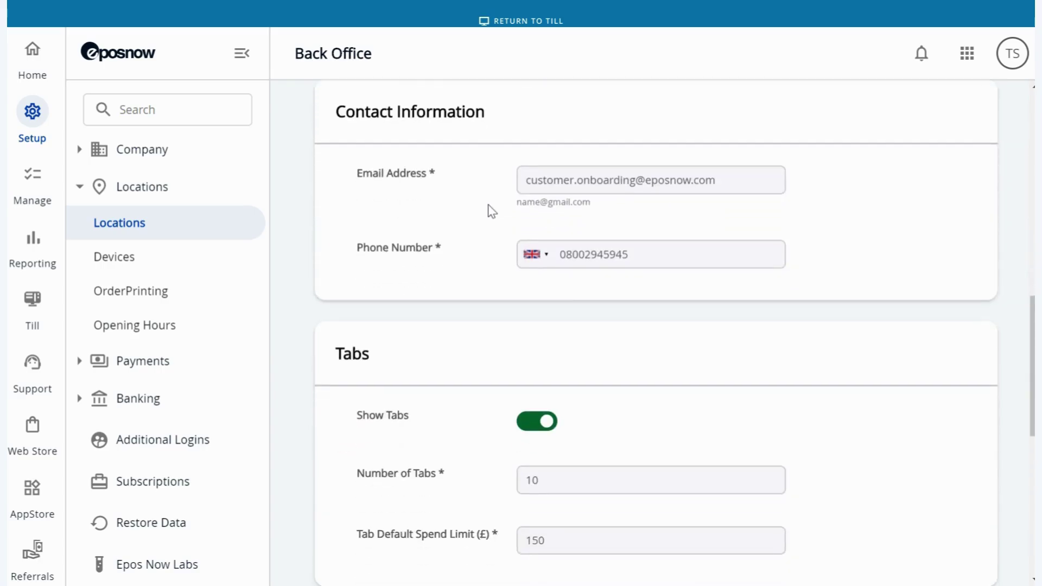
scroll(488, 216, "up", 1)
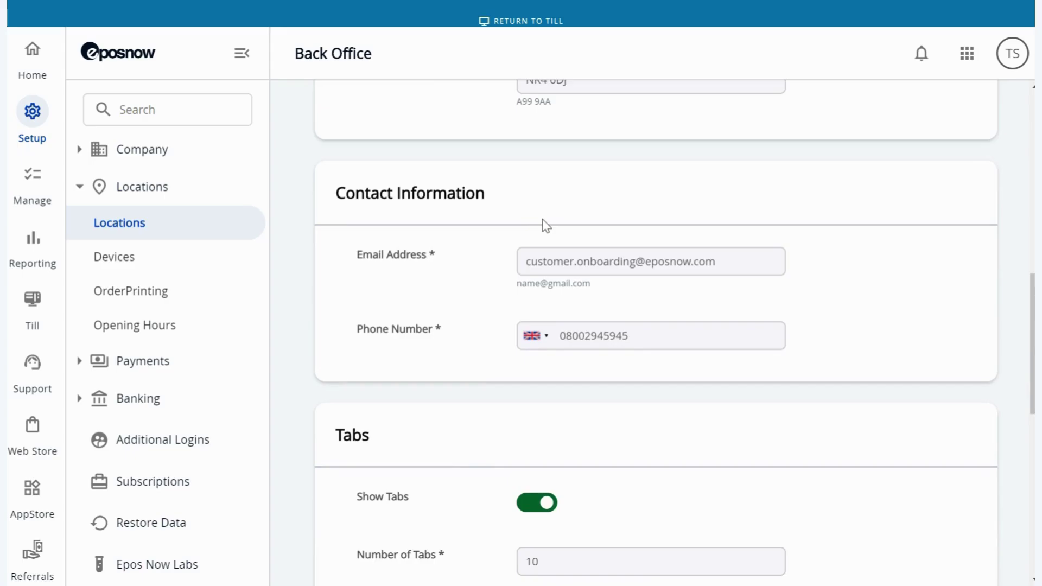
scroll(554, 239, "up", 1)
scroll(500, 154, "down", 3)
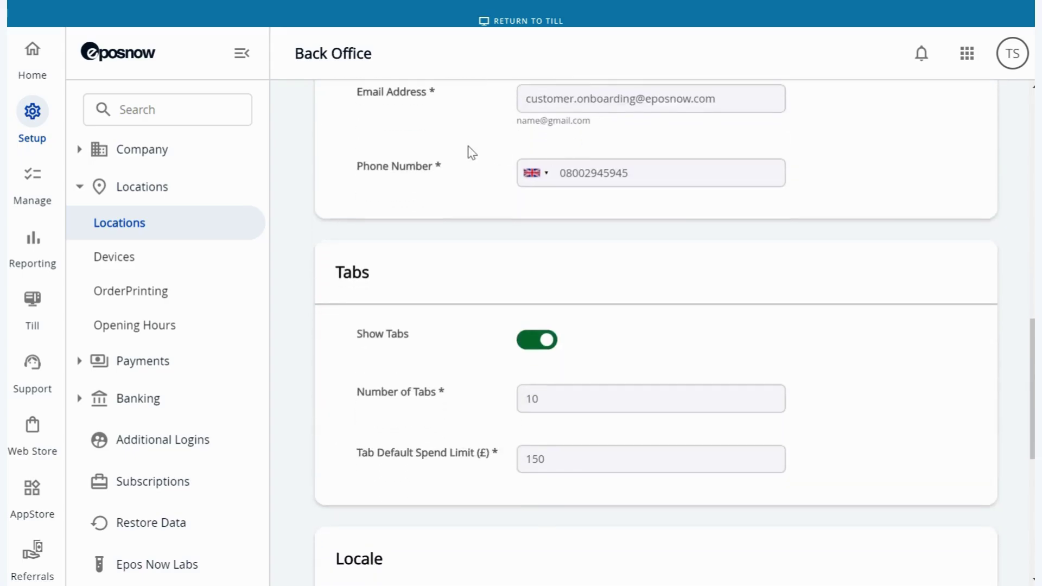
scroll(492, 264, "up", 2)
scroll(485, 239, "down", 2)
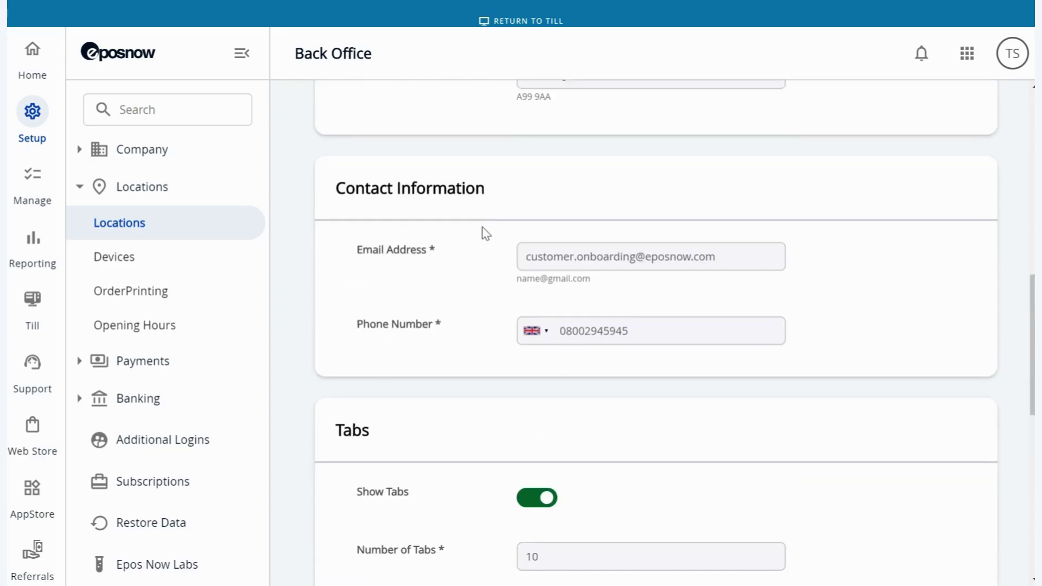
- Select EposNow Bank Account as the location's bank account in the payment settings and save the location
scroll(487, 242, "down", 10)
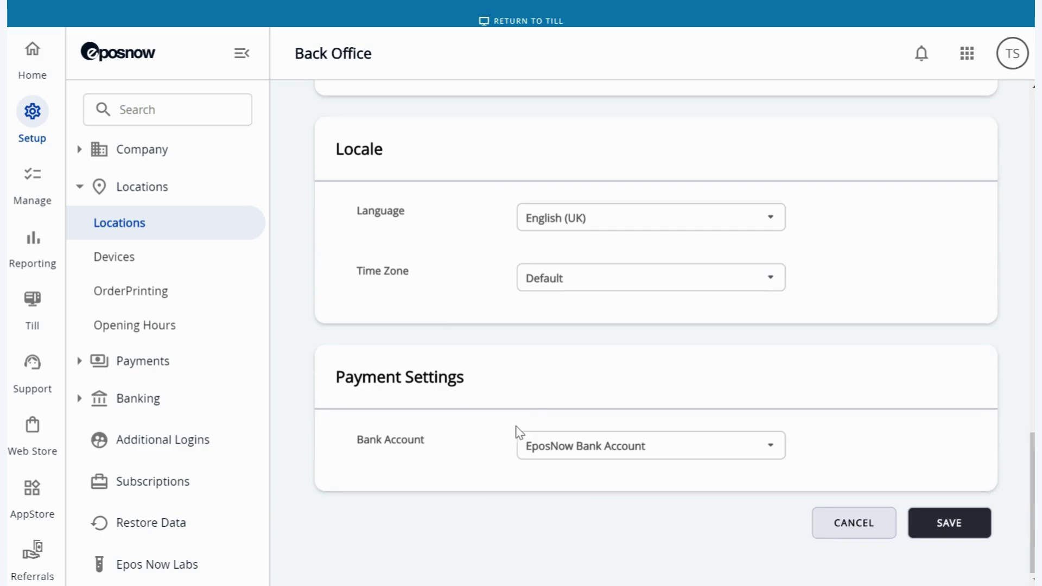
left_click(764, 452)
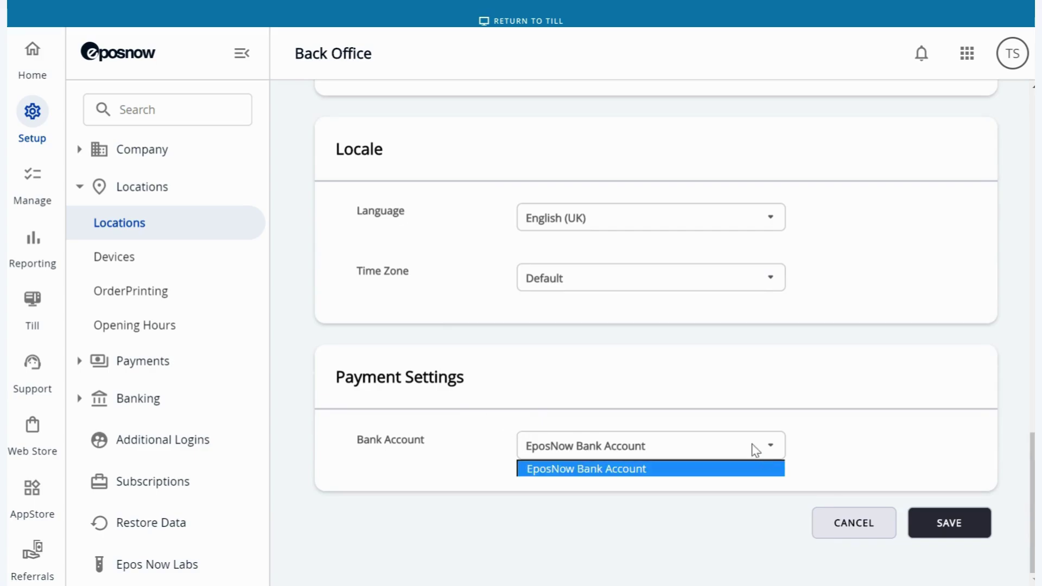
left_click(631, 468)
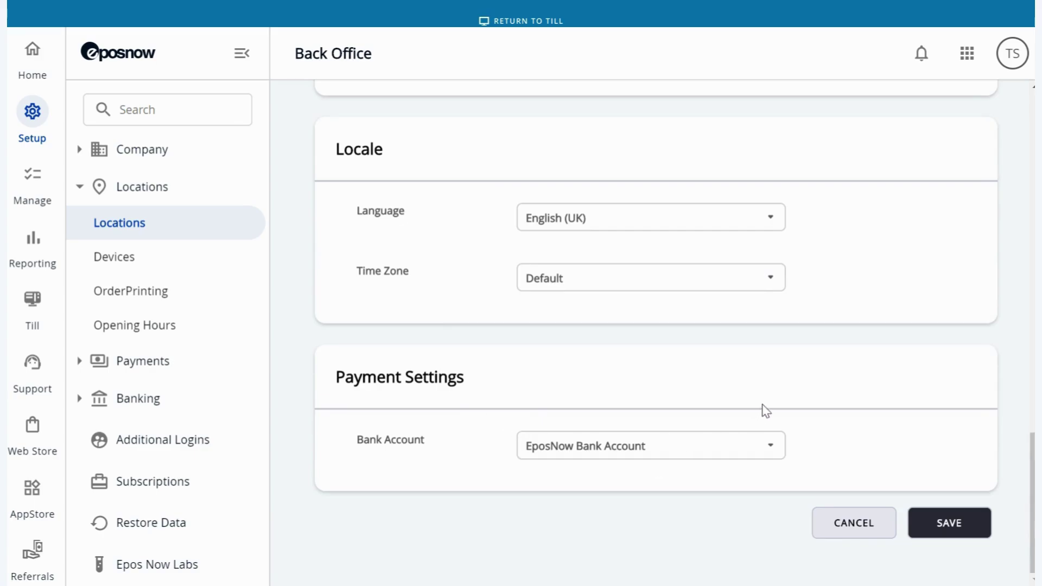
left_click(961, 531)
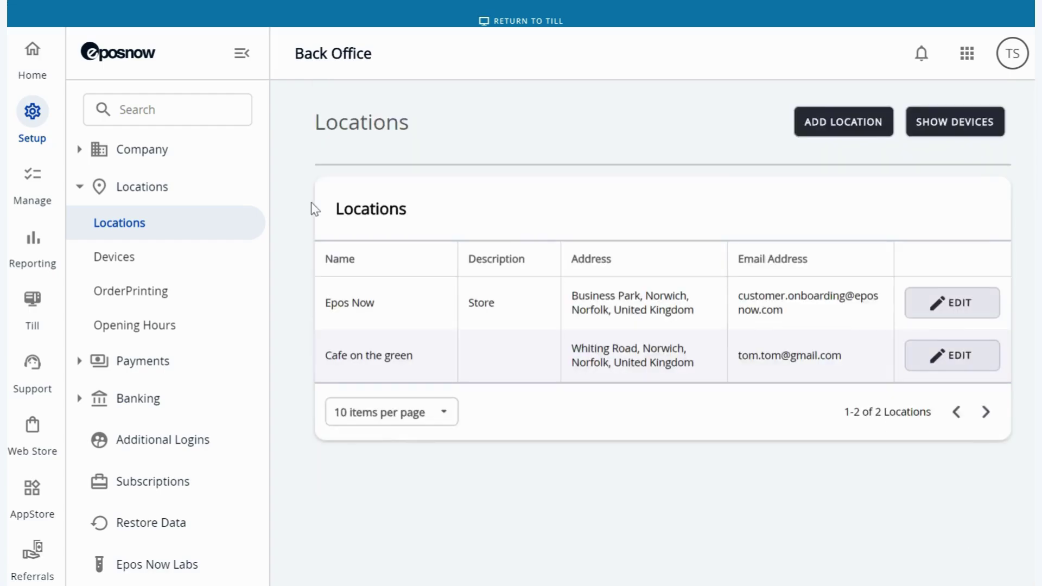
- Open the terminal setup for payments
left_click(155, 365)
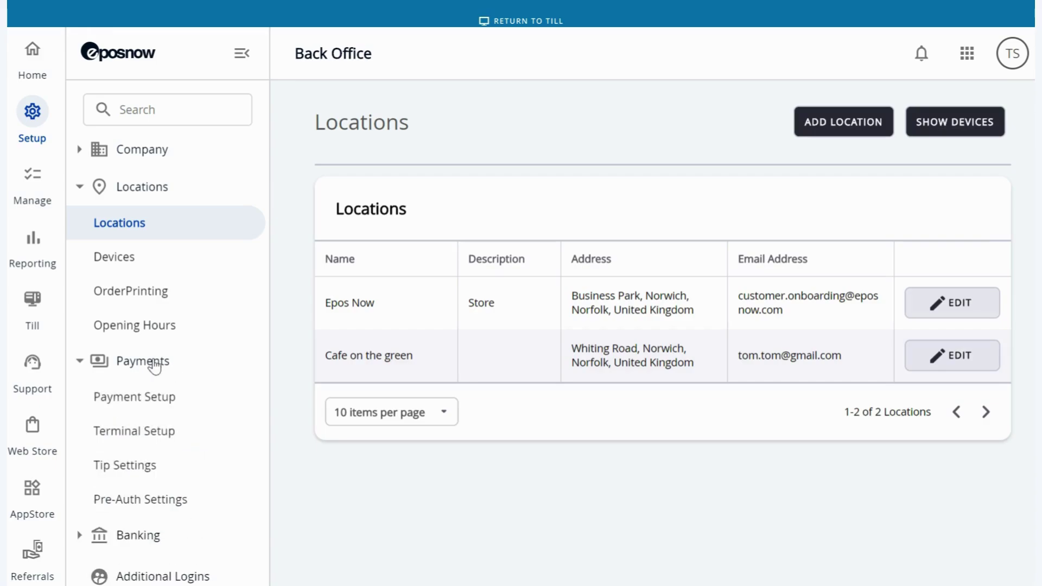
scroll(157, 369, "down", 2)
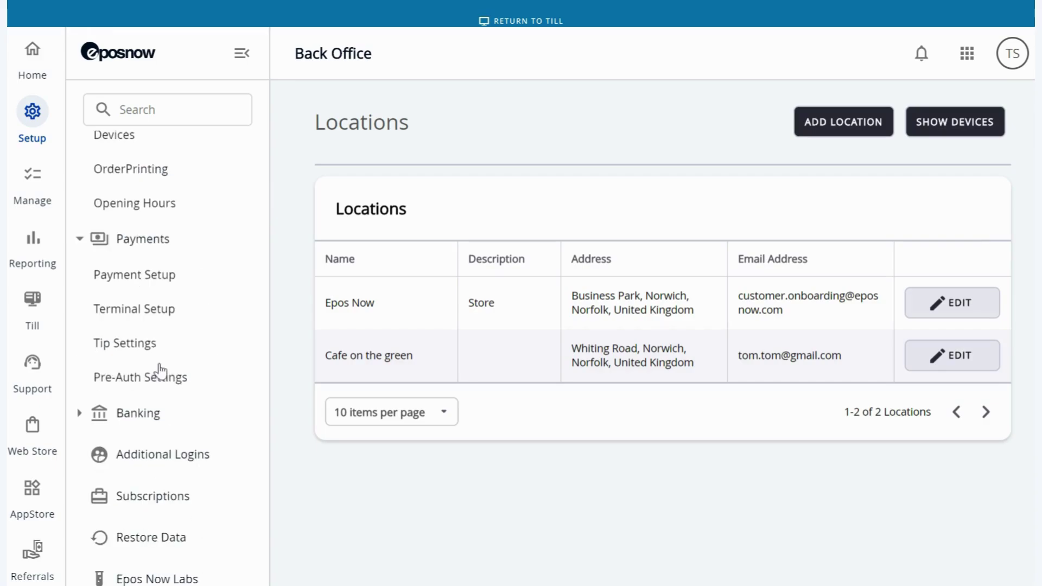
left_click(154, 312)
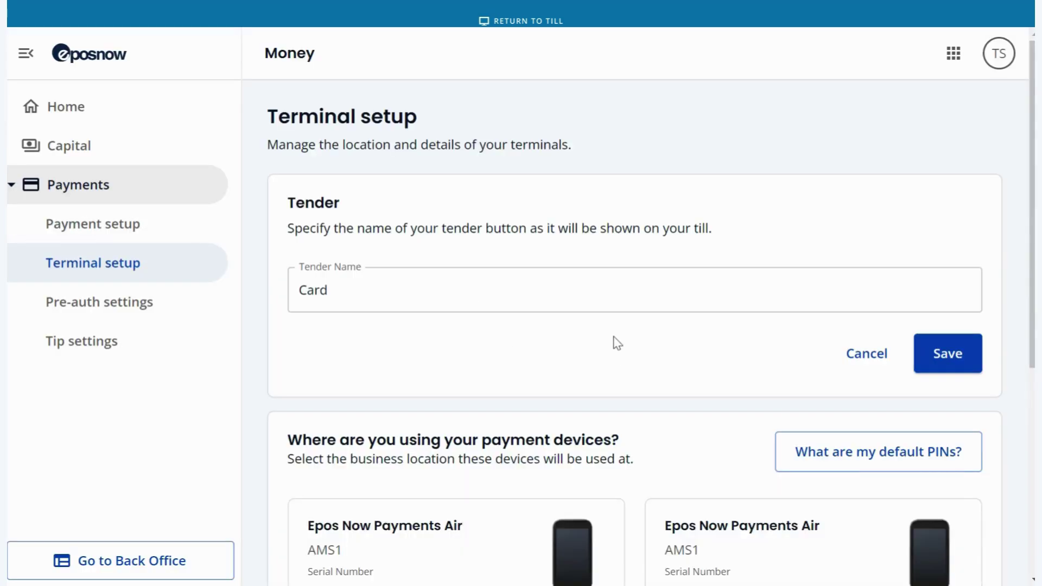
- Assign the second Epos Now Payments Air terminal to the Epos Now location and save it
scroll(622, 326, "down", 1)
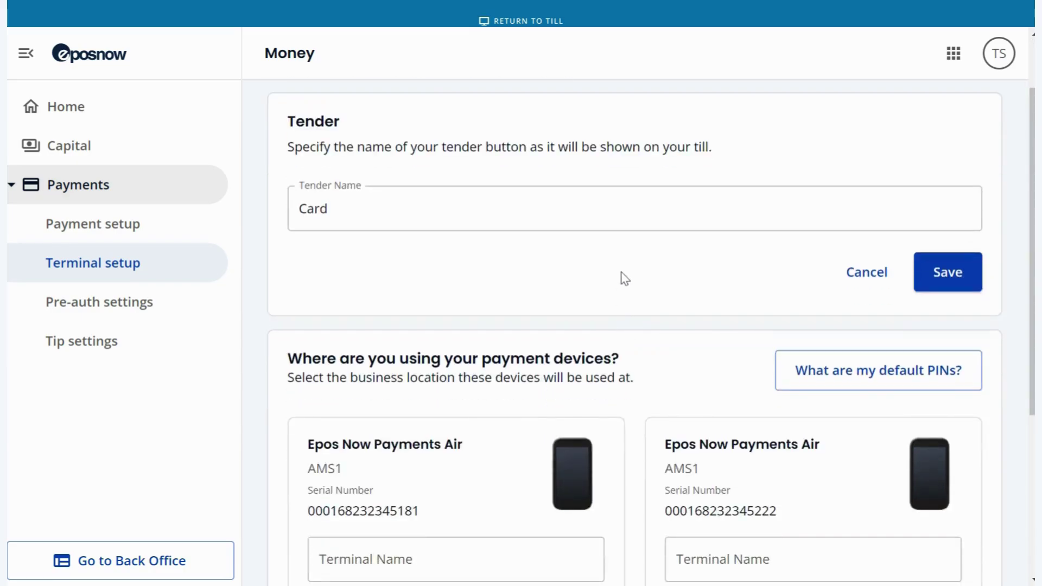
scroll(619, 274, "down", 1)
scroll(608, 266, "down", 1)
scroll(652, 228, "down", 2)
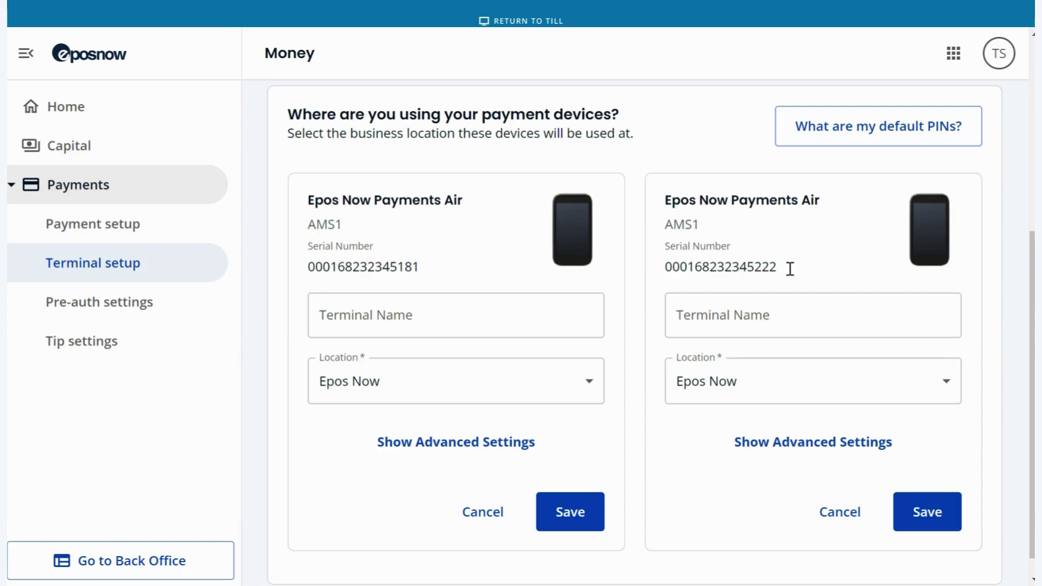
key("Tab")
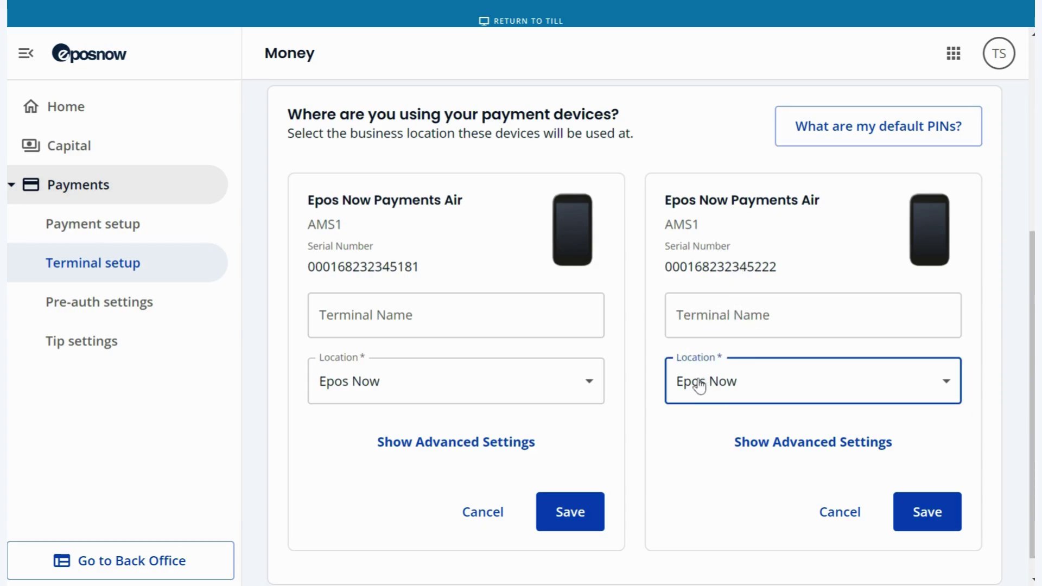
left_click(780, 372)
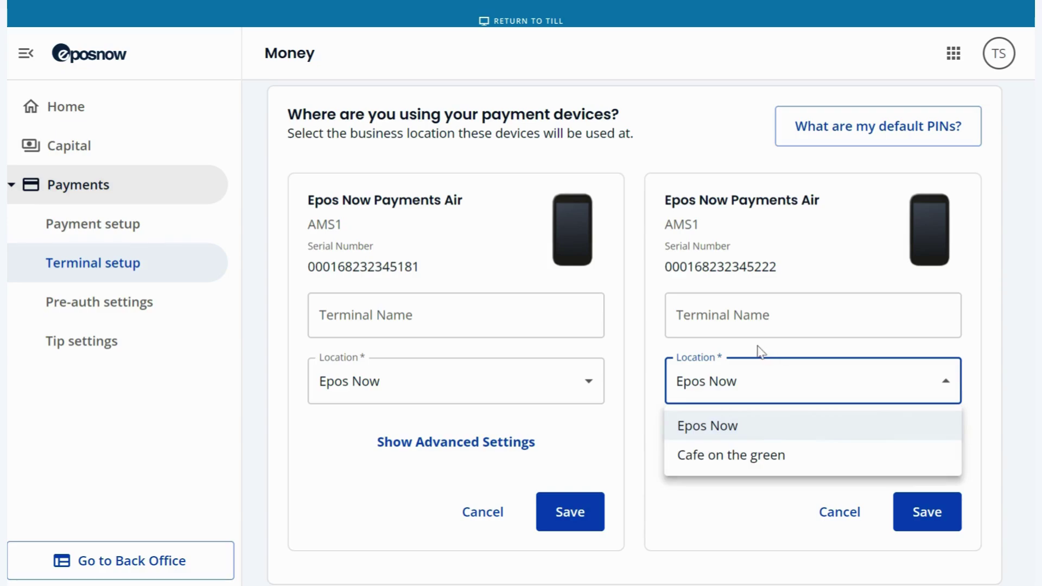
left_click(749, 429)
left_click(931, 513)
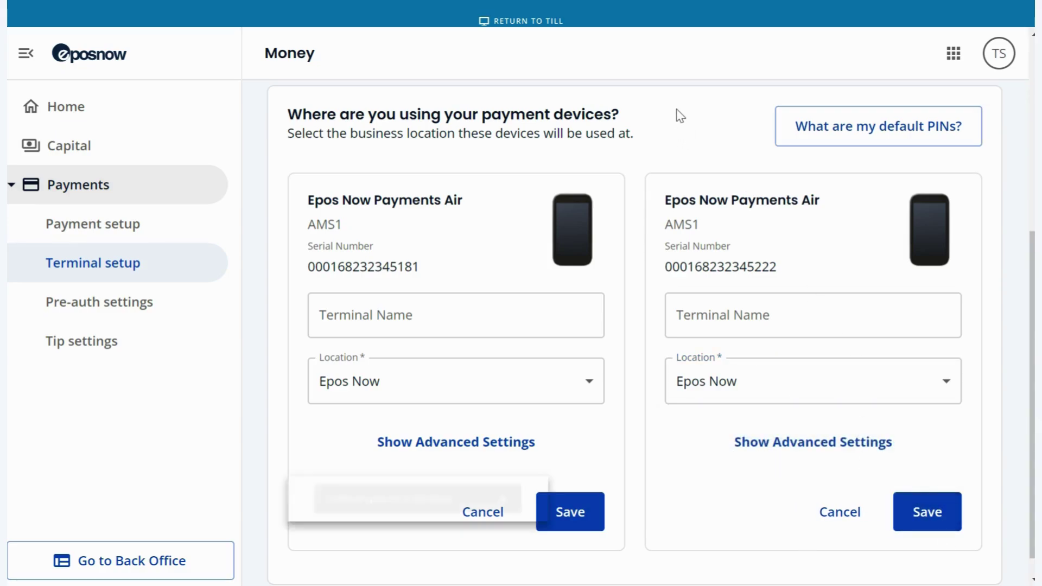
left_click(522, 498)
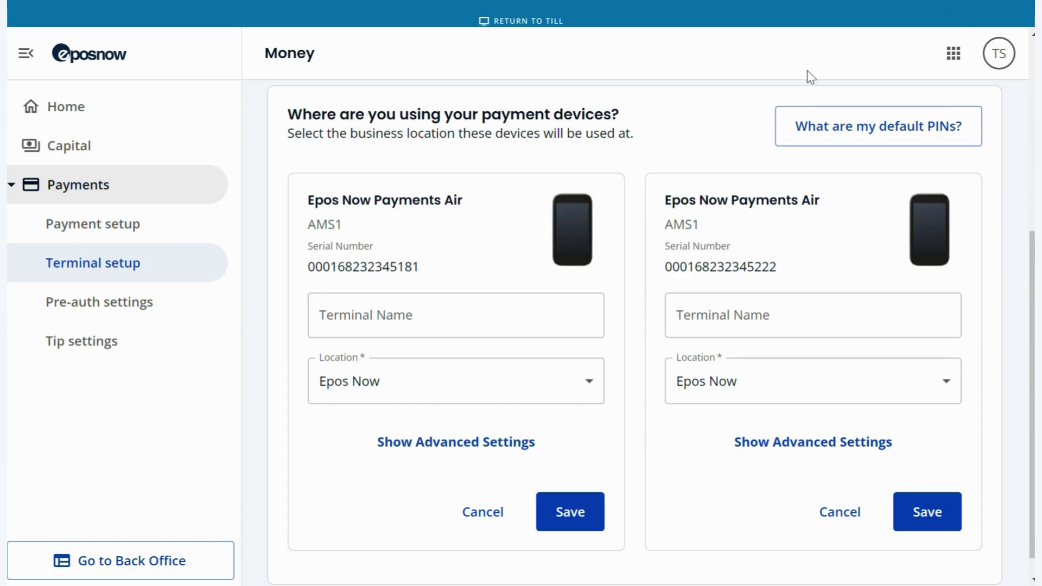
- Return to the Back Office from the Money app and open the till
left_click(935, 57)
left_click(739, 147)
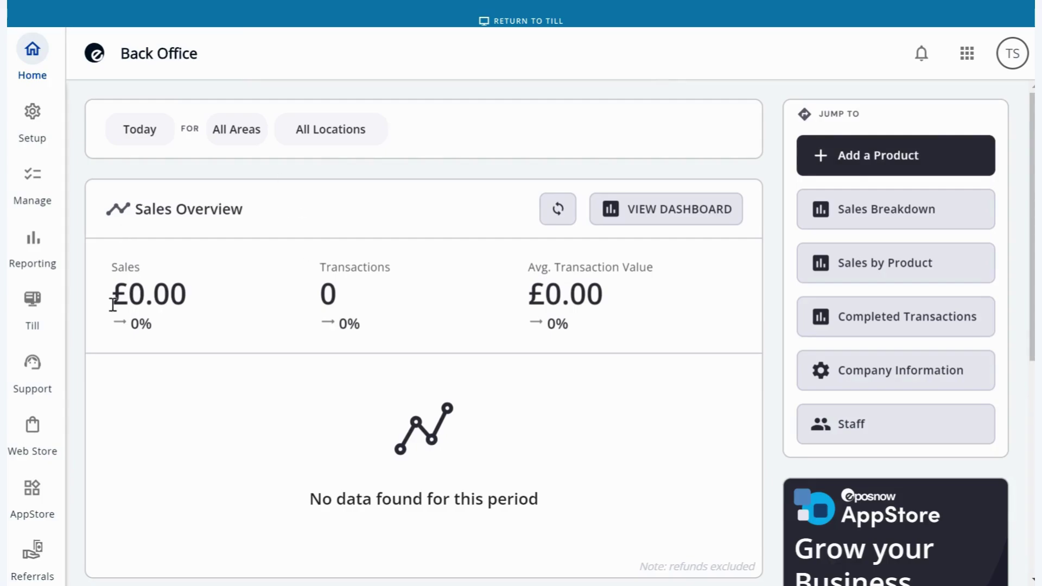
left_click(33, 299)
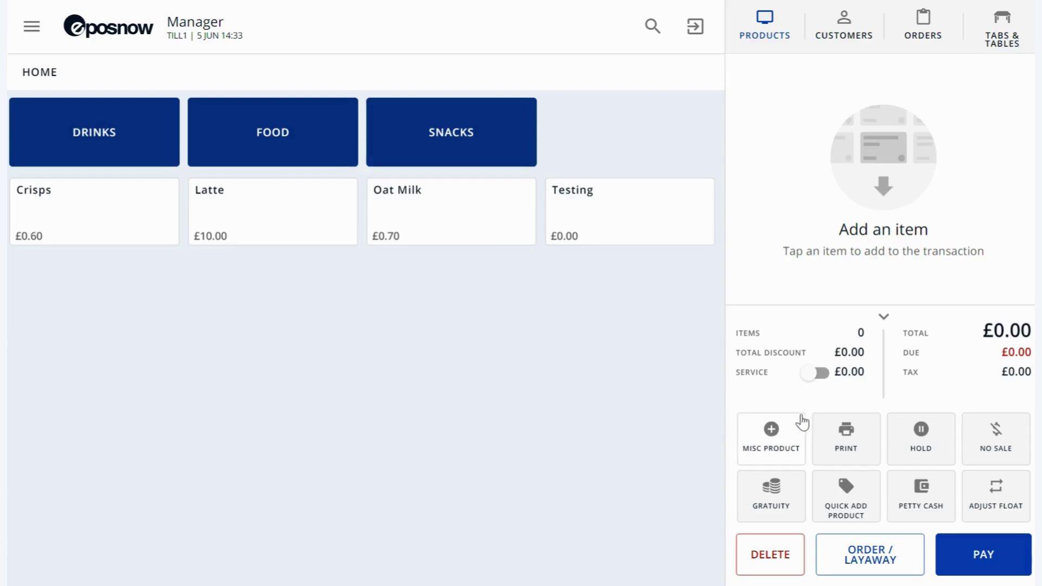
- Add a miscellaneous product named Test with NoTax at £1.00 to the transaction
left_click(767, 437)
left_click(133, 147)
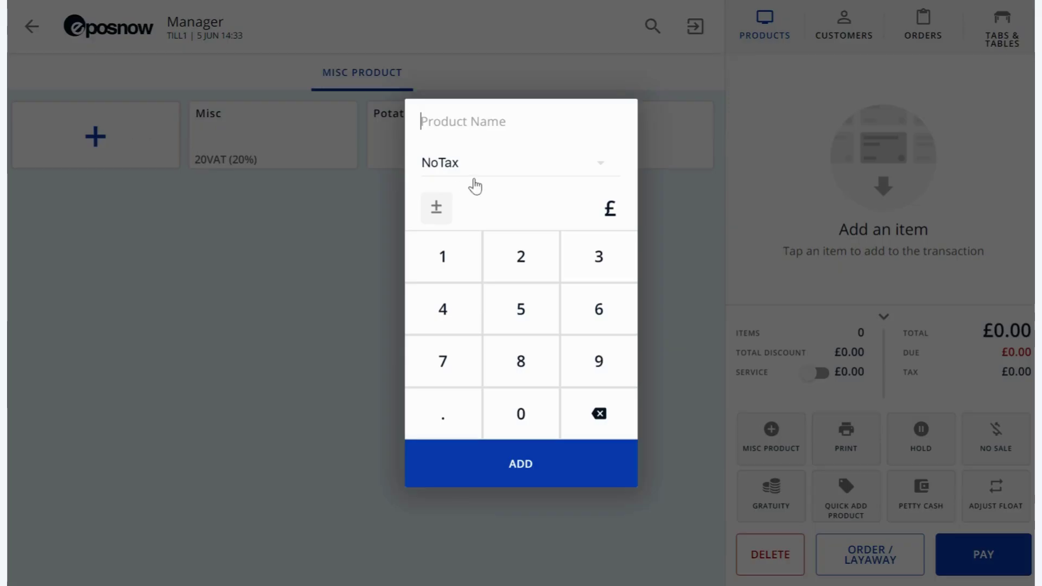
type("Test")
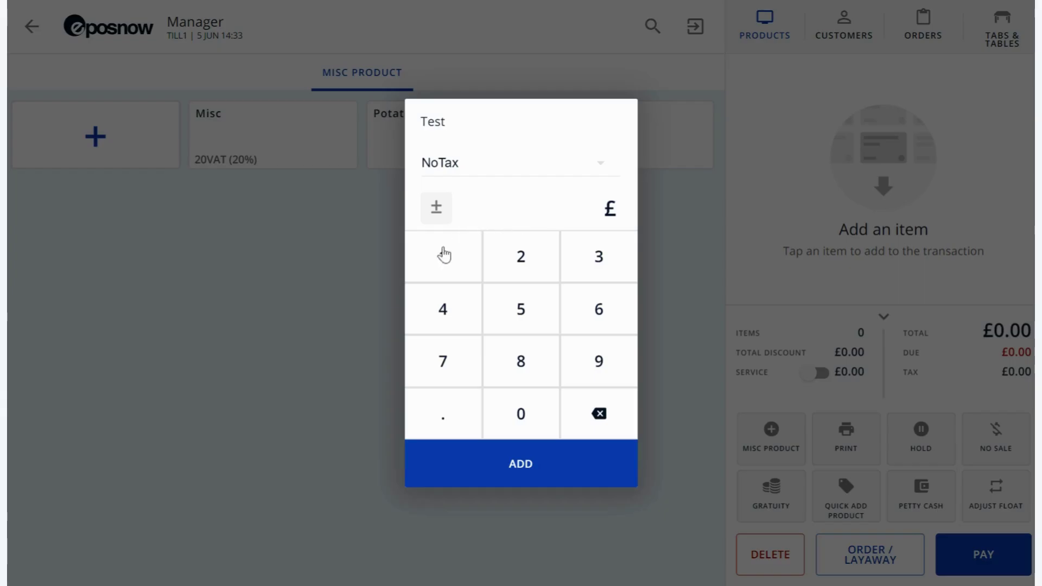
left_click(449, 249)
left_click(521, 464)
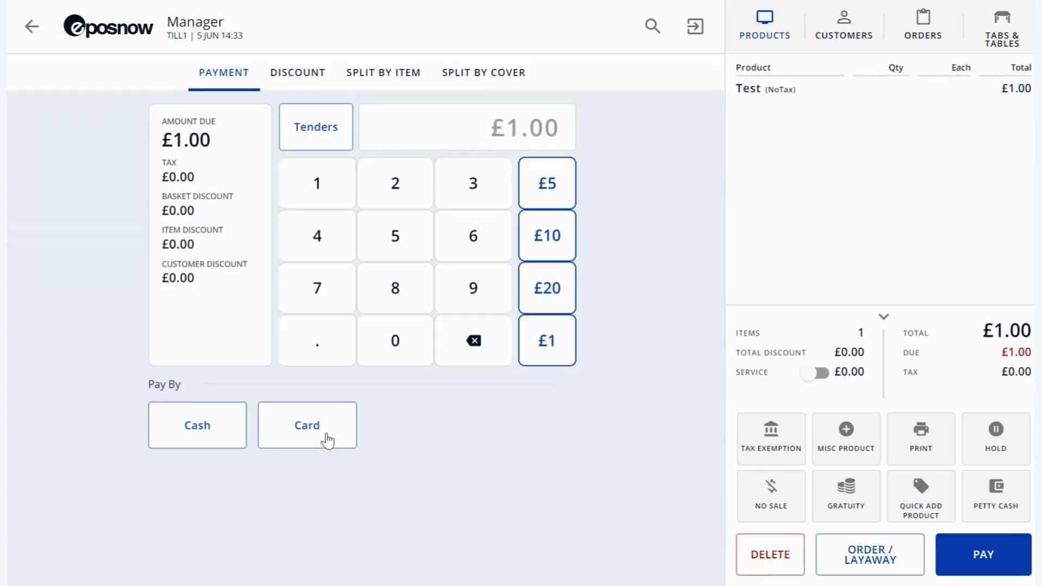
- Send the £1.00 test sale for payment by card
left_click(307, 426)
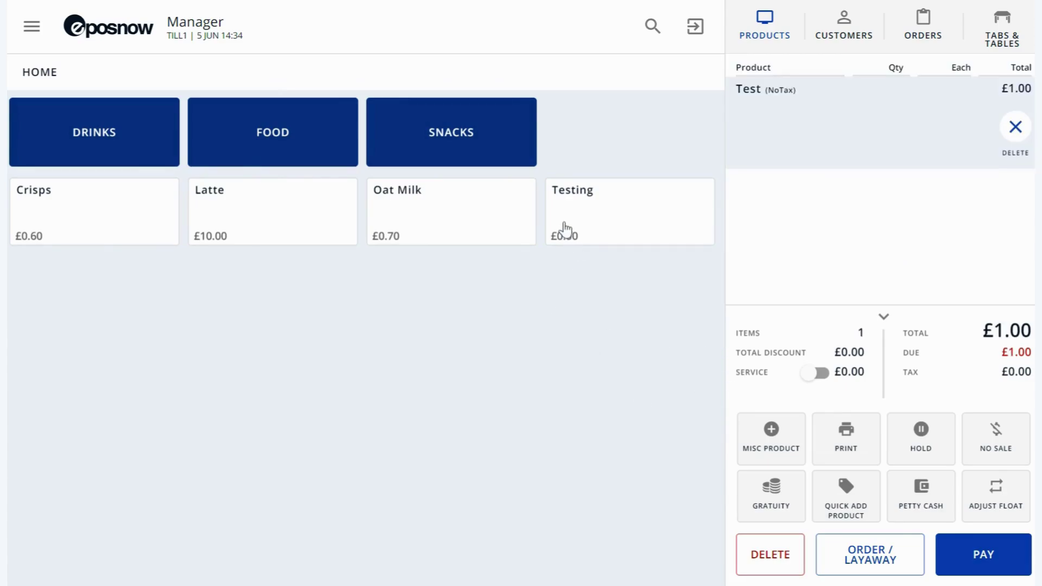
left_click(984, 556)
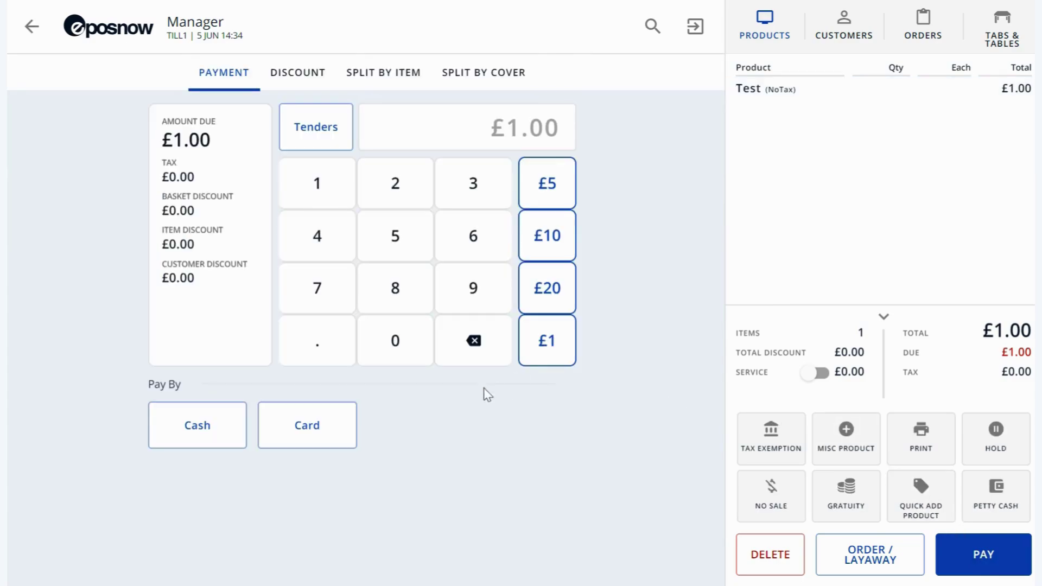
left_click(314, 423)
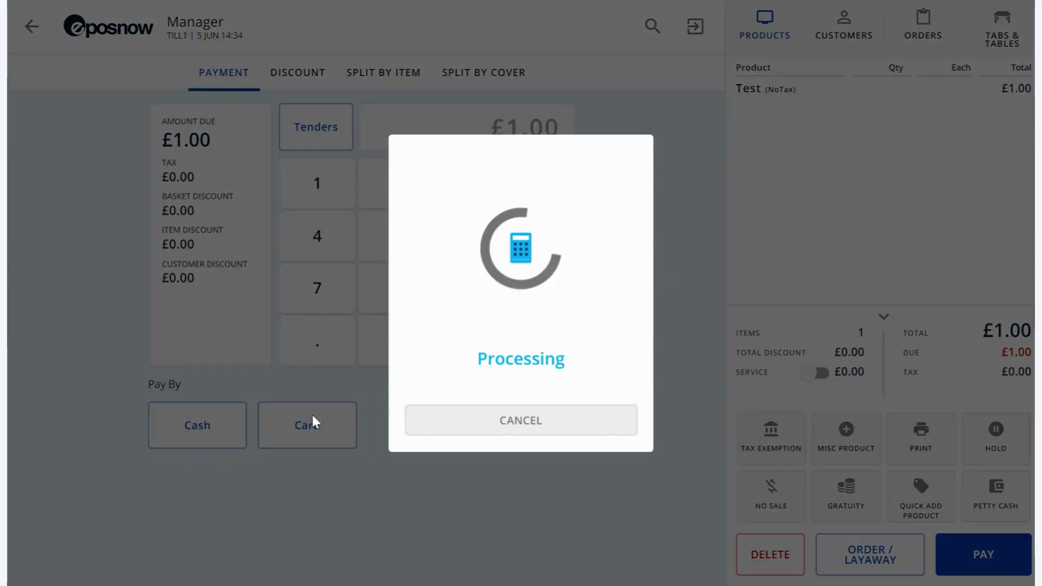